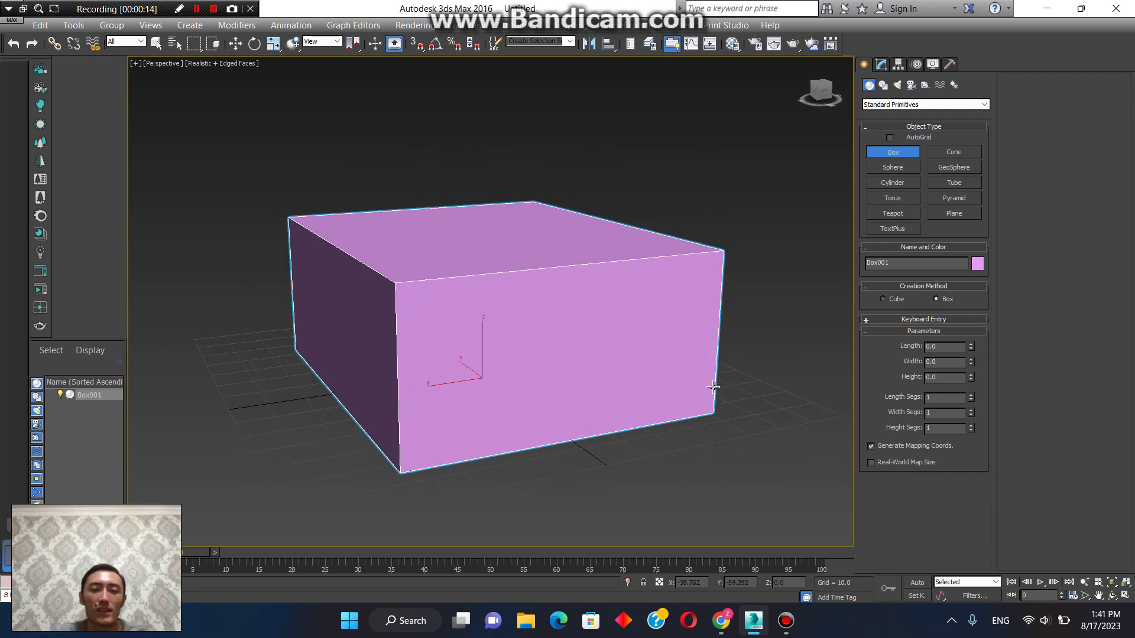
# - Position the box at the world origin by setting its X and Y coordinates to 0
pyautogui.keyDown('alt'); pyautogui.moveTo(565, 339); pyautogui.dragTo(669, 397, button='middle'); pyautogui.keyUp('alt')
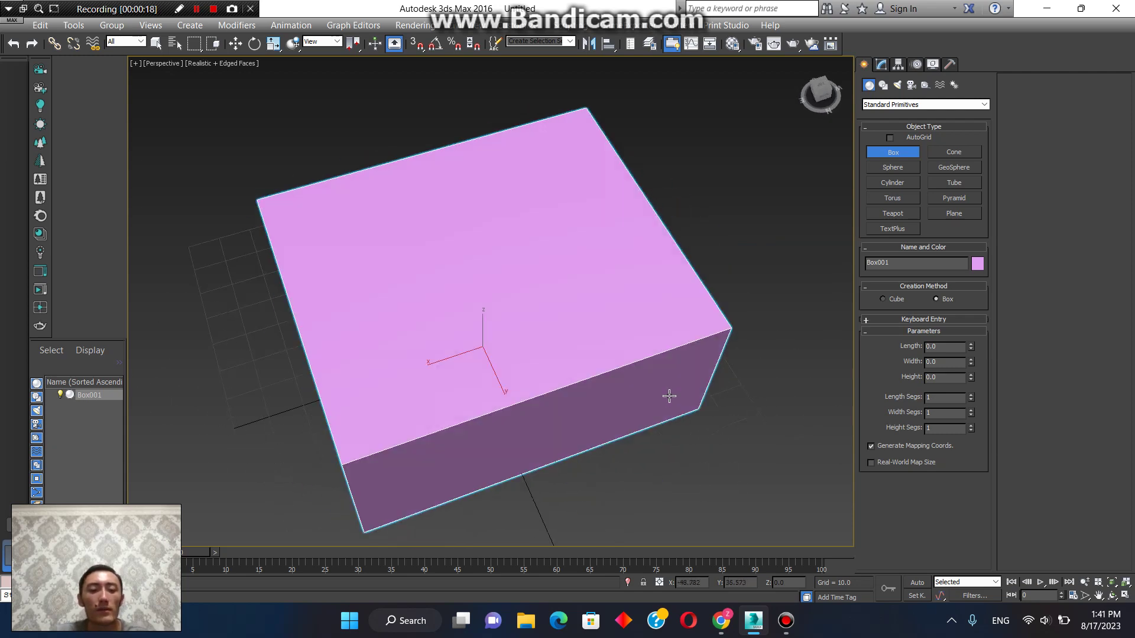
pyautogui.press('w')
pyautogui.rightClick(712, 585)
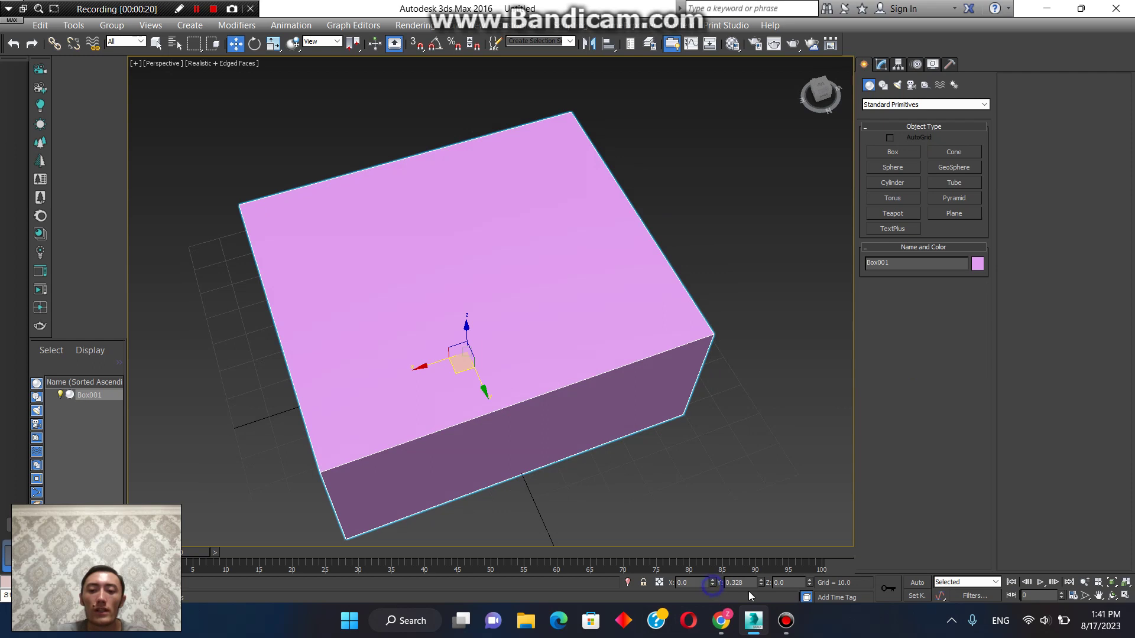
pyautogui.rightClick(761, 585)
pyautogui.press('q')
pyautogui.click(675, 452)
pyautogui.keyDown('alt'); pyautogui.moveTo(675, 452); pyautogui.dragTo(637, 399, button='middle'); pyautogui.keyUp('alt')
pyautogui.press('F4')
pyautogui.click(609, 427)
pyautogui.press('F4')
pyautogui.keyDown('alt'); pyautogui.moveTo(552, 363); pyautogui.dragTo(547, 355, button='middle'); pyautogui.keyUp('alt')
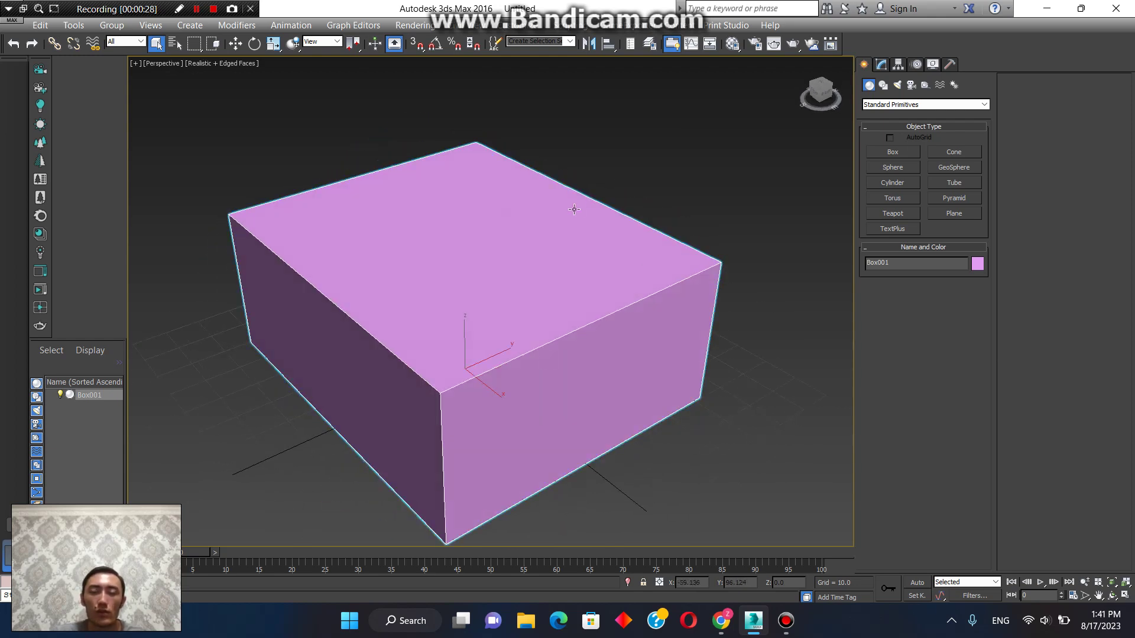
# - Resize the box to a thin sheet with length 100, width 80 and height 0.1
pyautogui.click(882, 65)
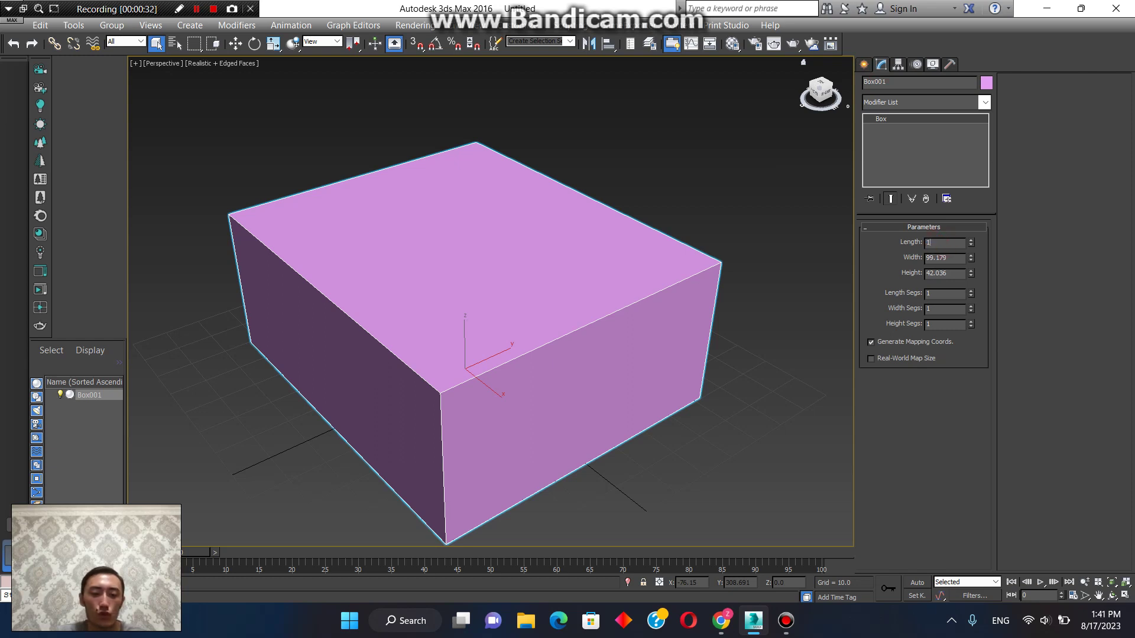
pyautogui.press('Tab')
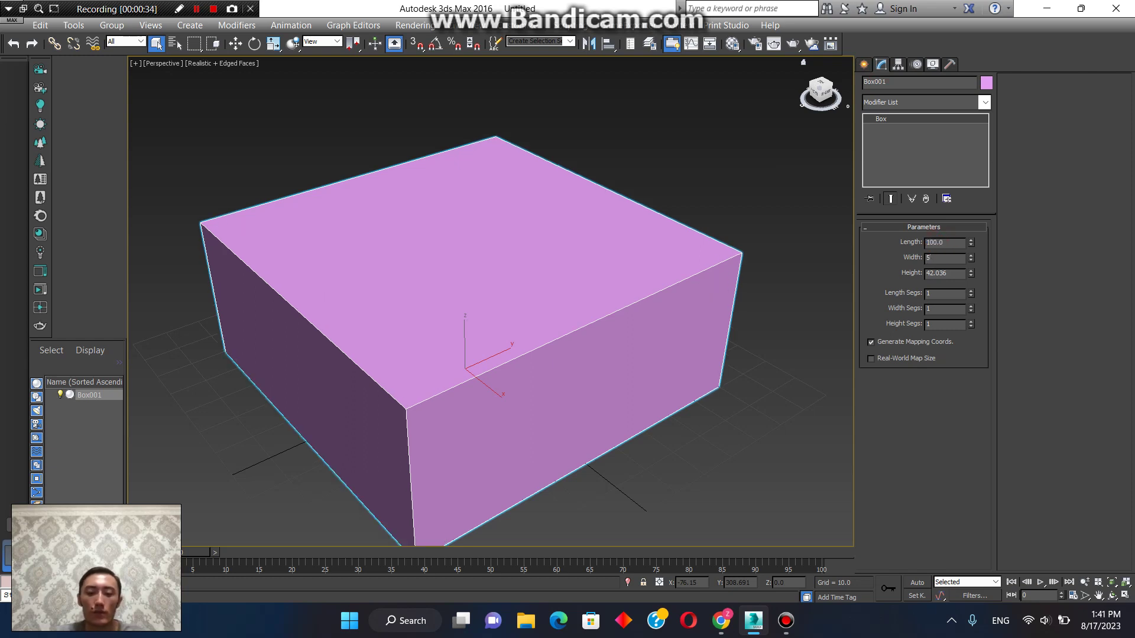
pyautogui.press('Tab')
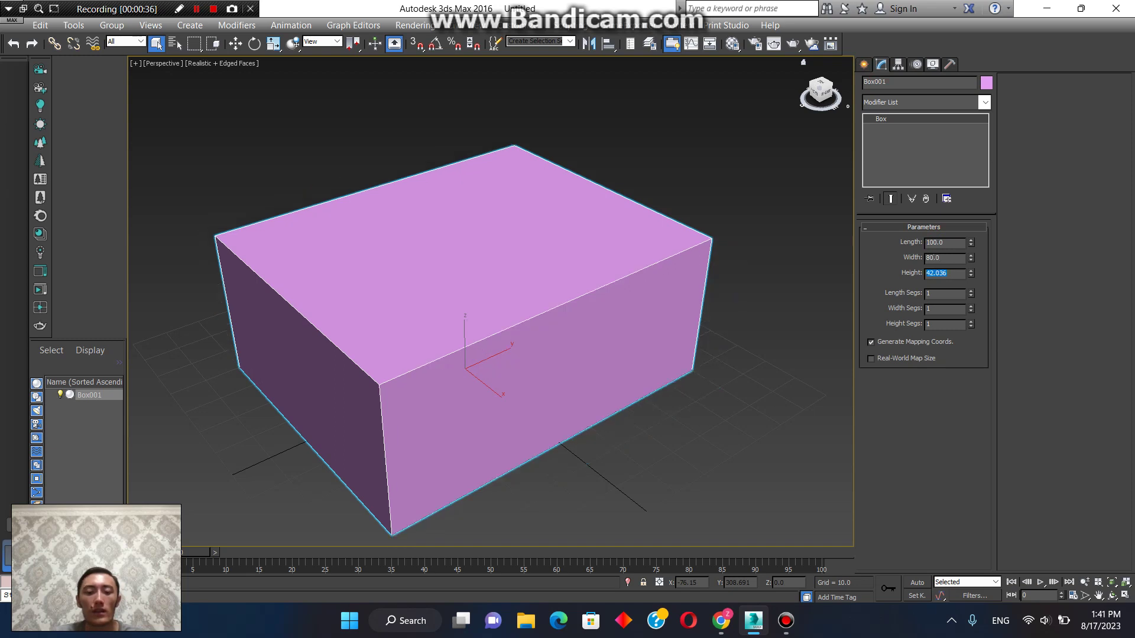
pyautogui.hotkey('shift', 'Tab')
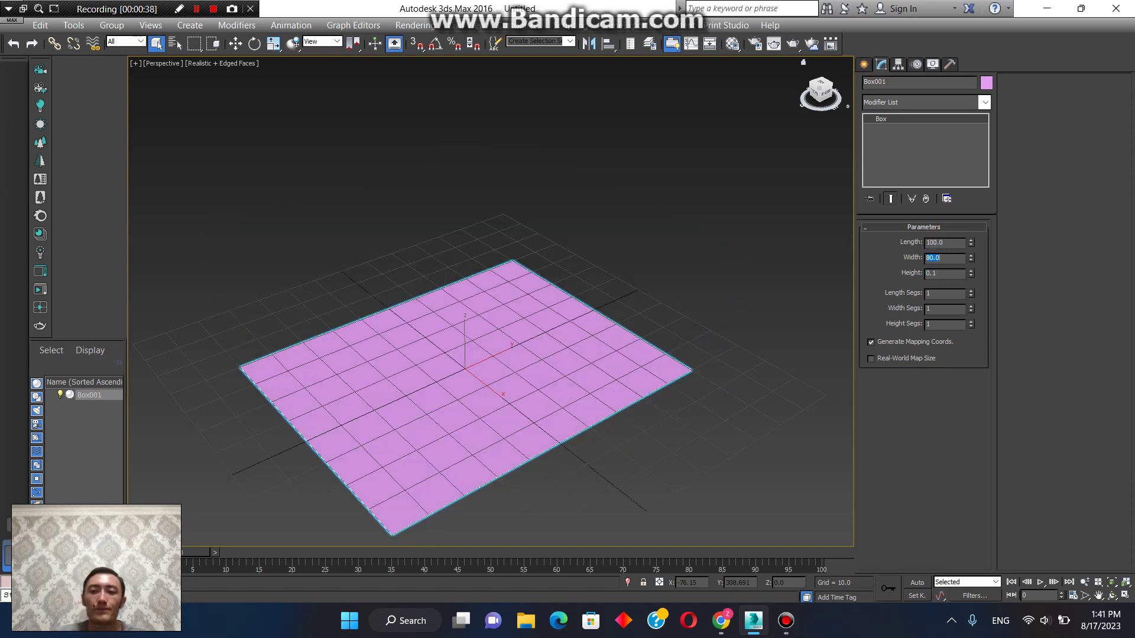
# - Raise the thin box to about Z 45 and tilt it by about 58 degrees around the Y axis
pyautogui.rightClick(606, 290)
pyautogui.click(620, 302)
pyautogui.moveTo(467, 322); pyautogui.dragTo(484, 192)
pyautogui.press('e')
pyautogui.moveTo(499, 243); pyautogui.dragTo(541, 332)
pyautogui.keyDown('alt'); pyautogui.moveTo(540, 333); pyautogui.dragTo(680, 331, button='middle'); pyautogui.keyUp('alt')
# - Raise the box's width segments to 17 and change its object color to a light grey custom color
pyautogui.moveTo(971, 307); pyautogui.dragTo(971, 278)
pyautogui.click(986, 83)
pyautogui.click(574, 354)
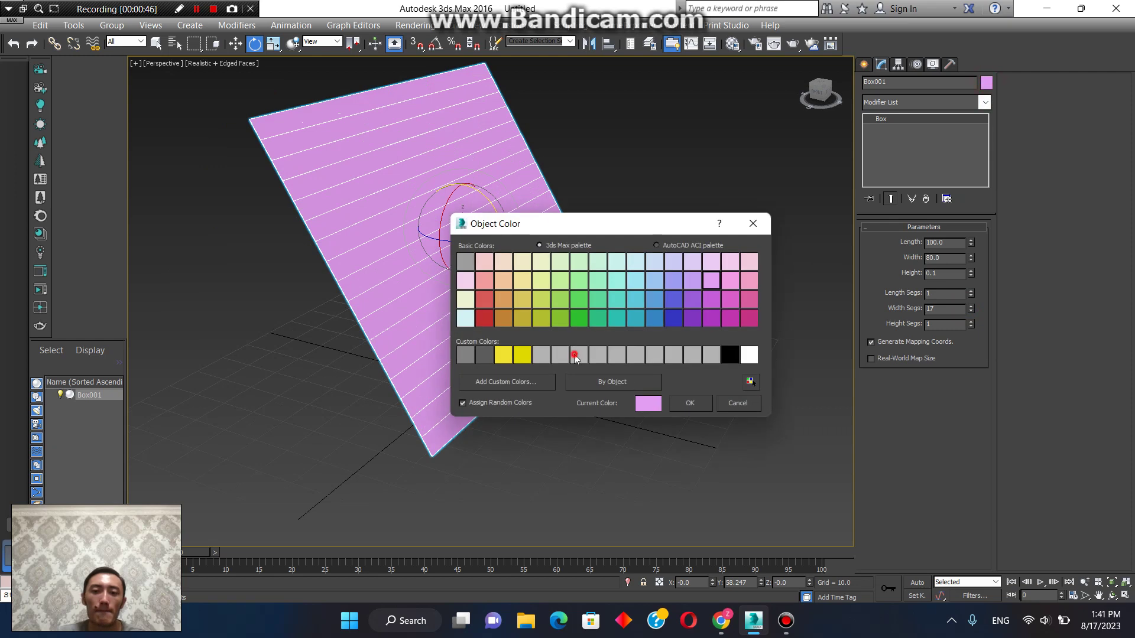
pyautogui.click(686, 404)
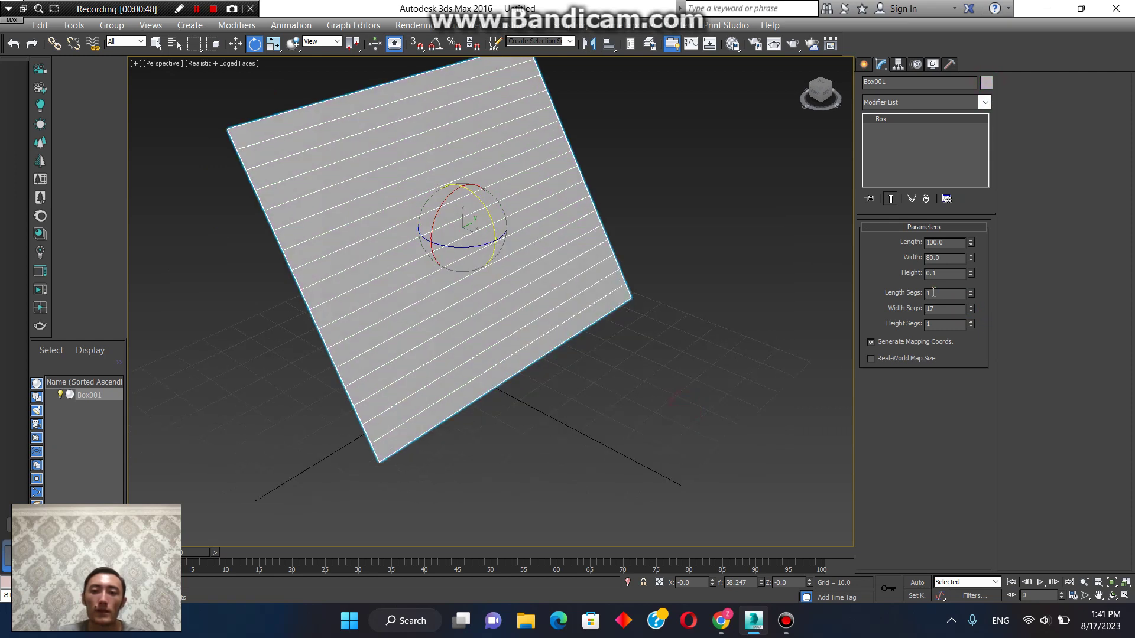
# - Set the box's segments to 50 along the length, 50 along the width and 30 along the height
pyautogui.write('50')
pyautogui.press('Tab')
pyautogui.press('Tab')
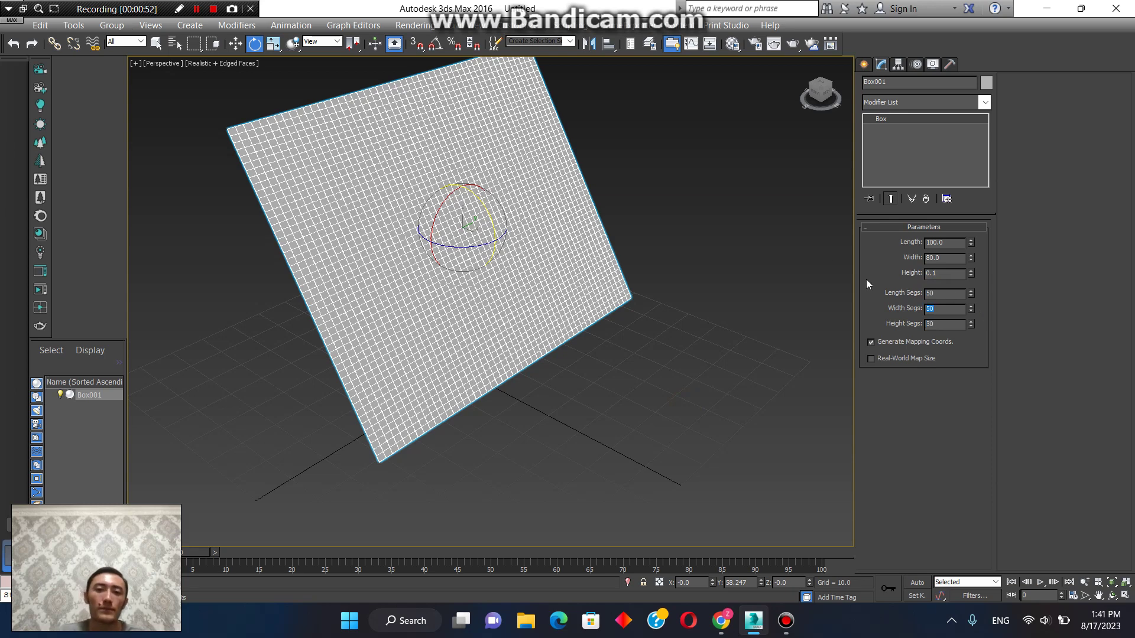
pyautogui.click(628, 195)
pyautogui.click(524, 220)
pyautogui.press('q')
pyautogui.click(658, 296)
# - Copy the tilted thin box along the X axis and mirror the copy
pyautogui.keyDown('alt'); pyautogui.moveTo(659, 296); pyautogui.dragTo(551, 383, button='middle'); pyautogui.keyUp('alt')
pyautogui.click(616, 398)
pyautogui.press('w')
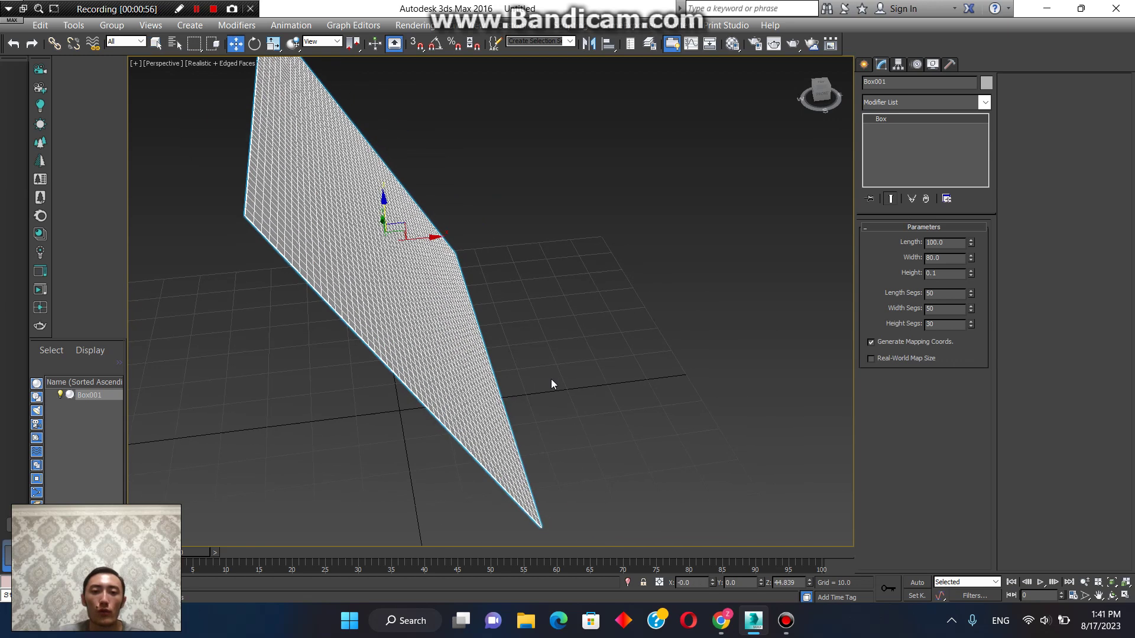
pyautogui.scroll(-5, 416, 327)
pyautogui.keyDown('shift'); pyautogui.moveTo(416, 325); pyautogui.dragTo(650, 288); pyautogui.keyUp('shift')
pyautogui.click(566, 370)
pyautogui.moveTo(566, 370)
pyautogui.keyDown('alt'); pyautogui.mouseDown(button='middle')
pyautogui.moveTo(507, 413)
pyautogui.moveTo(516, 436)
pyautogui.mouseUp(button='middle'); pyautogui.keyUp('alt')
pyautogui.click(590, 43)
pyautogui.click(540, 421)
# - Select the original tilted box and add a Cloth modifier to it
pyautogui.press('q')
pyautogui.click(380, 229)
pyautogui.press('z')
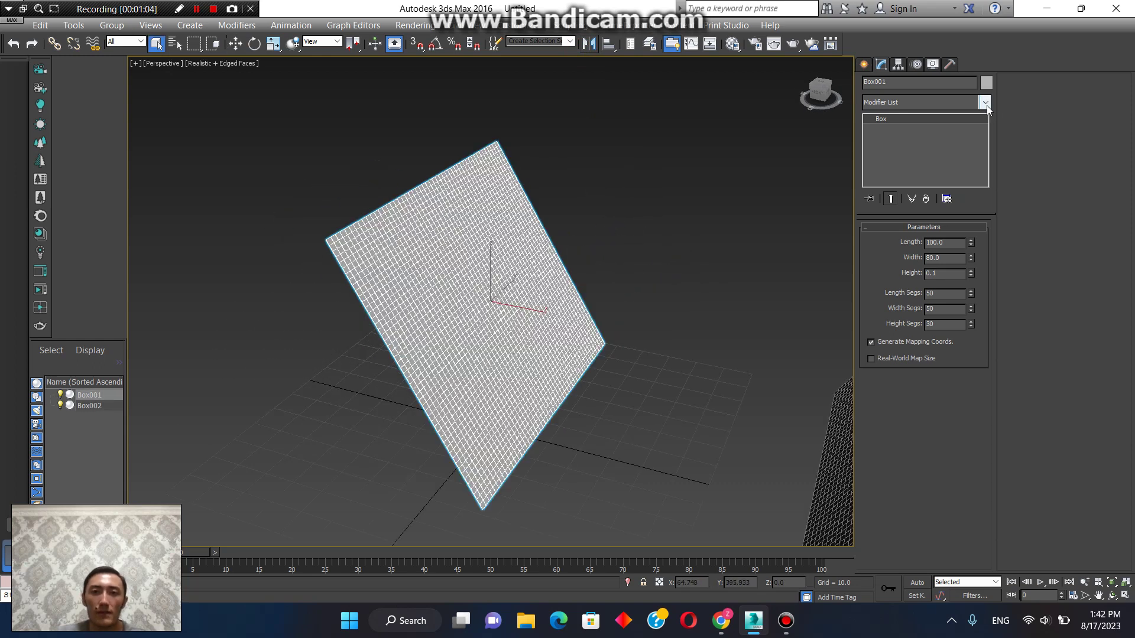
pyautogui.click(985, 103)
pyautogui.press('c')
pyautogui.press('l')
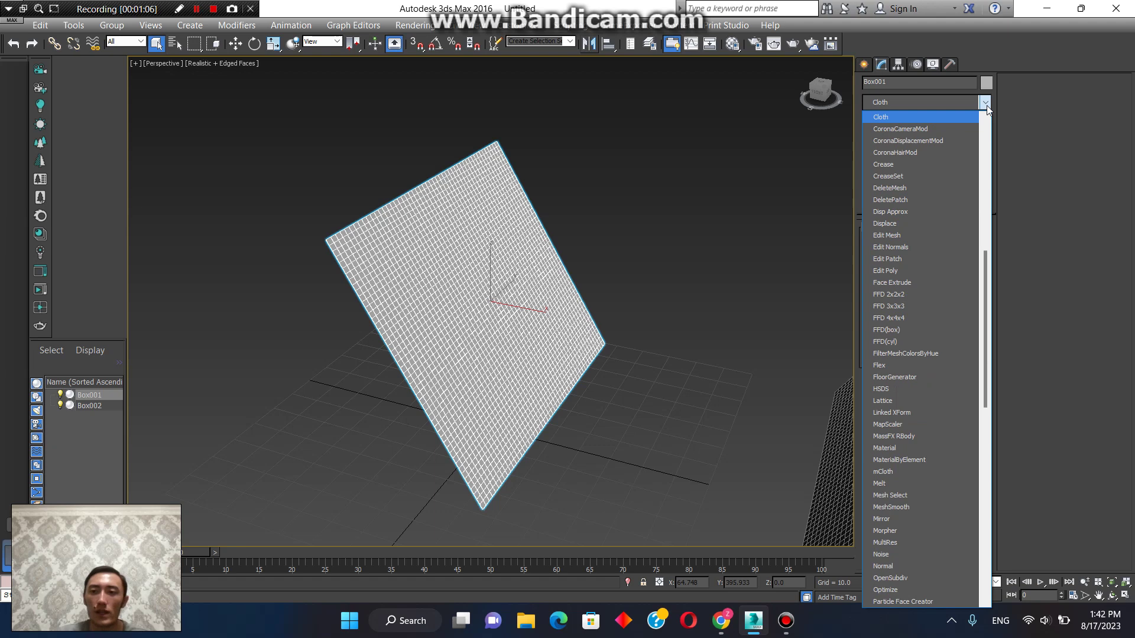
pyautogui.click(910, 116)
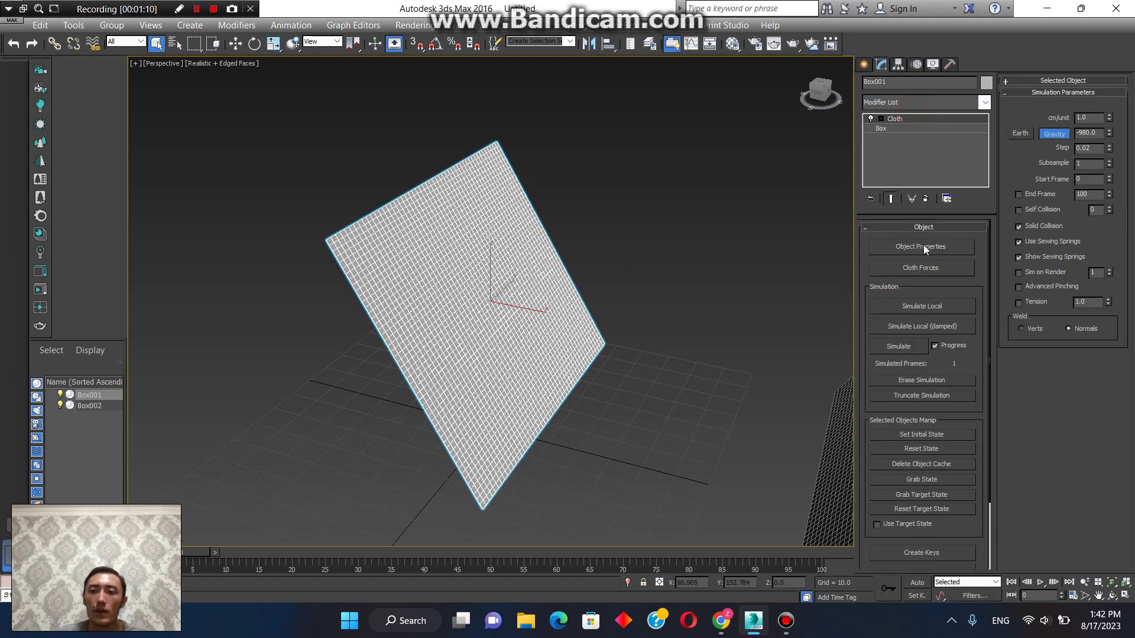
# - In the Cloth object properties, make the box a Cloth object with the Cotton preset and a pressure of 60
pyautogui.click(888, 246)
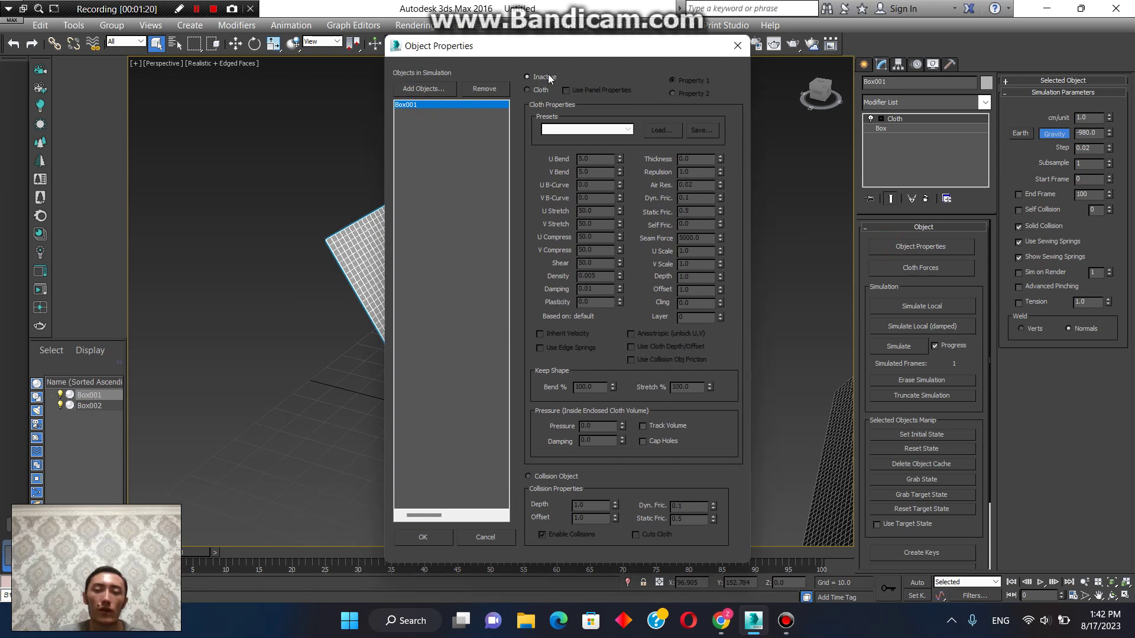
pyautogui.click(527, 90)
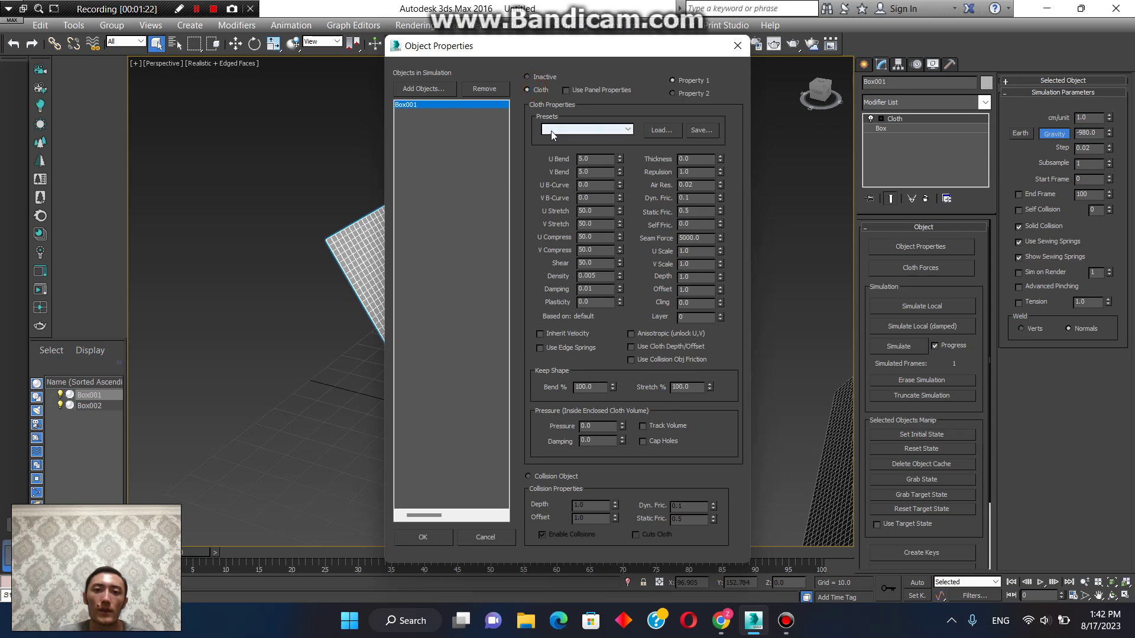
pyautogui.click(567, 130)
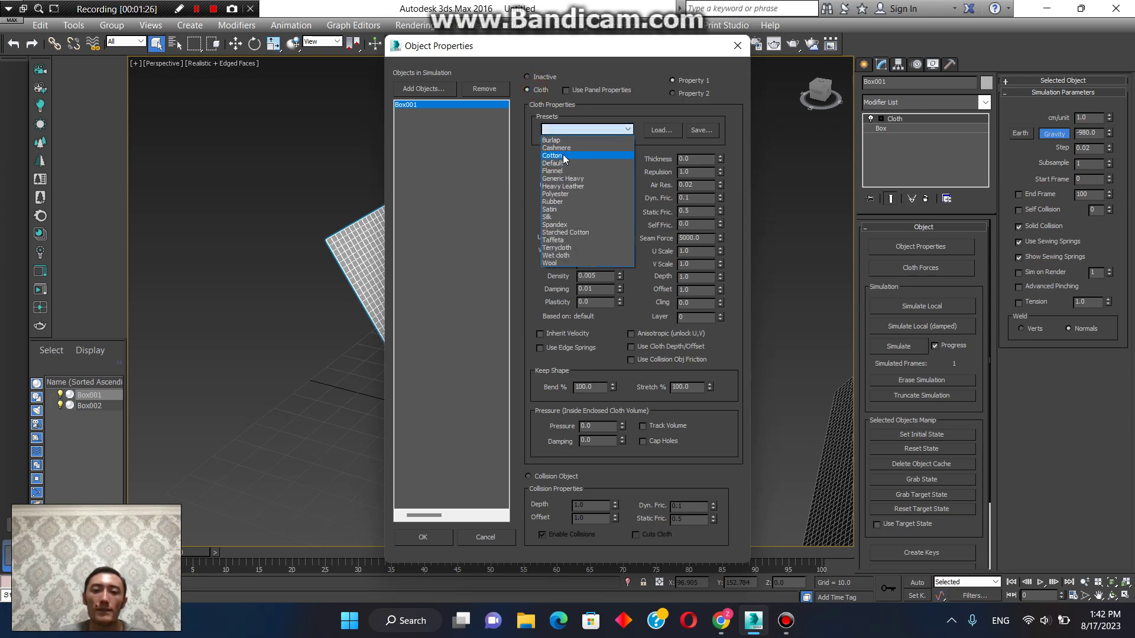
pyautogui.click(565, 157)
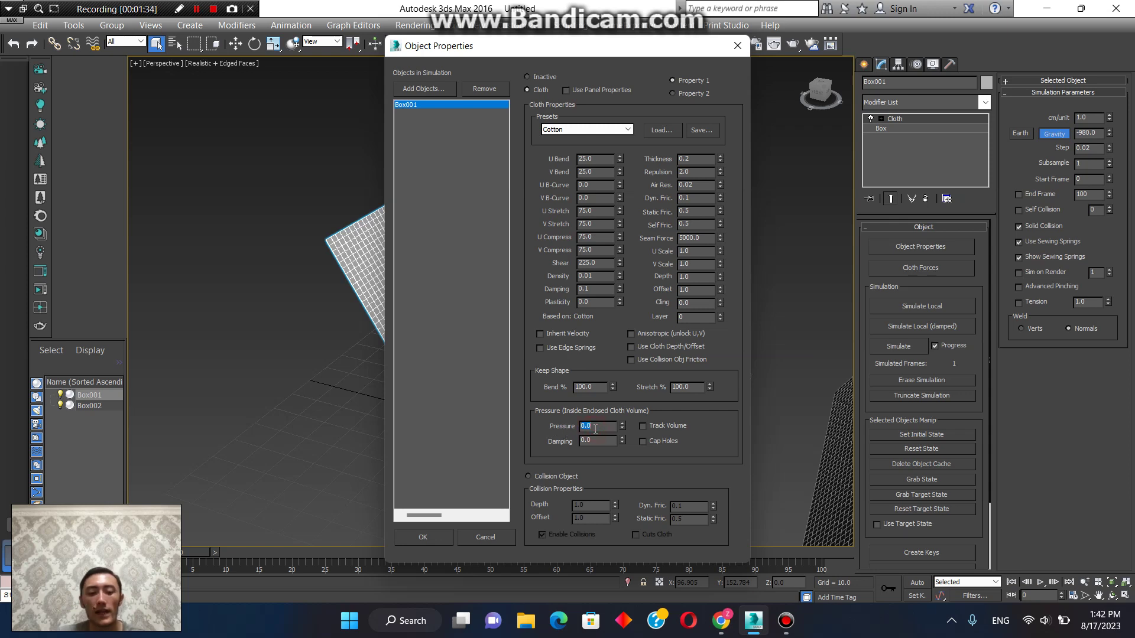
pyautogui.write('60')
pyautogui.click(423, 537)
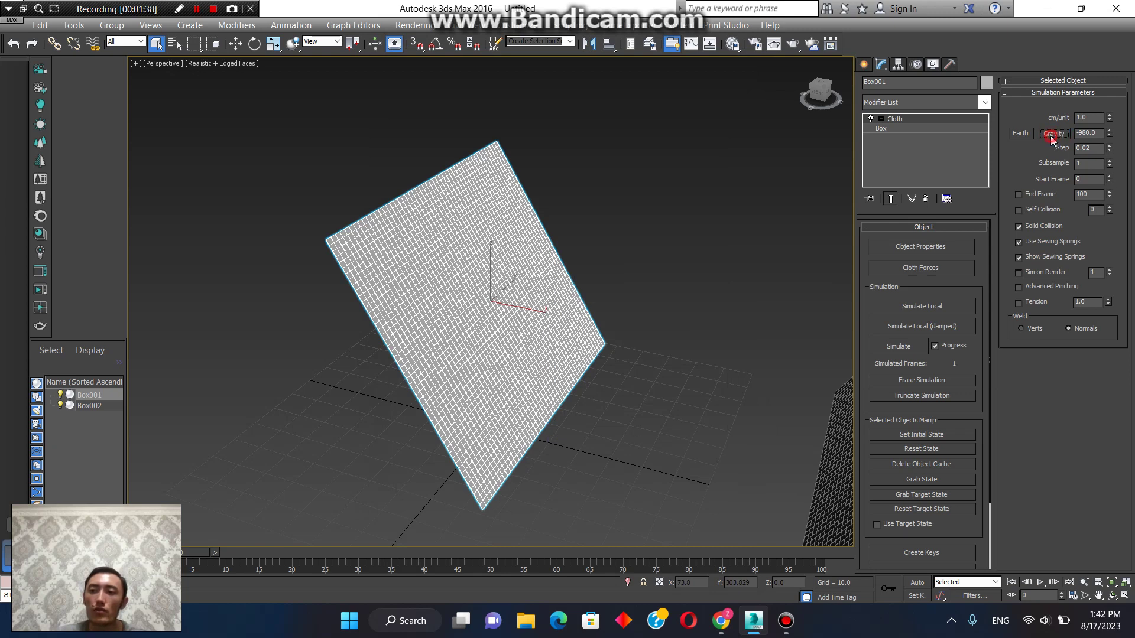
# - With cloth gravity turned off, run the local simulation until the box inflates into a pillow, and stop it
pyautogui.click(916, 306)
pyautogui.keyDown('alt'); pyautogui.moveTo(654, 356); pyautogui.dragTo(700, 364, button='middle'); pyautogui.keyUp('alt')
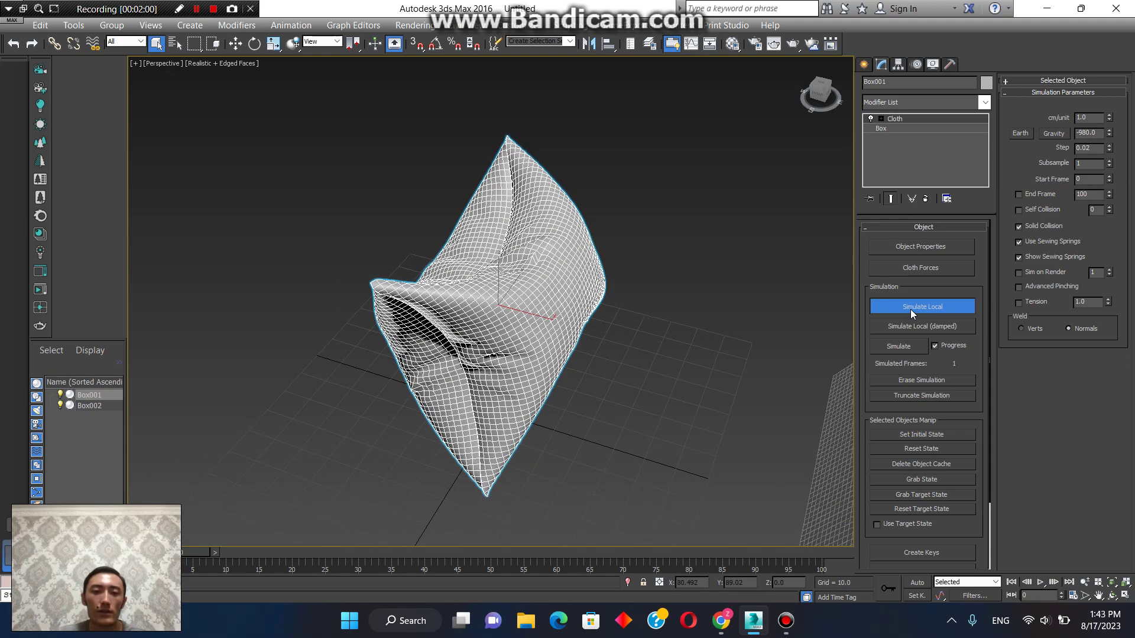
pyautogui.keyDown('alt'); pyautogui.moveTo(636, 337); pyautogui.dragTo(680, 335, button='middle'); pyautogui.keyUp('alt')
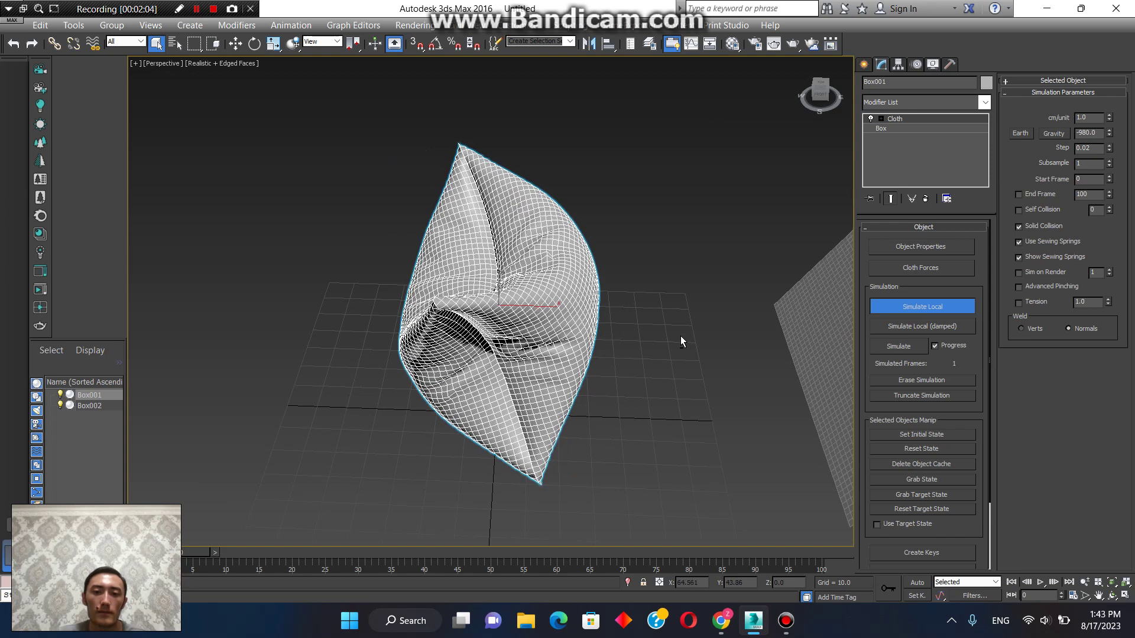
pyautogui.keyDown('alt'); pyautogui.moveTo(680, 336); pyautogui.dragTo(793, 311, button='middle'); pyautogui.keyUp('alt')
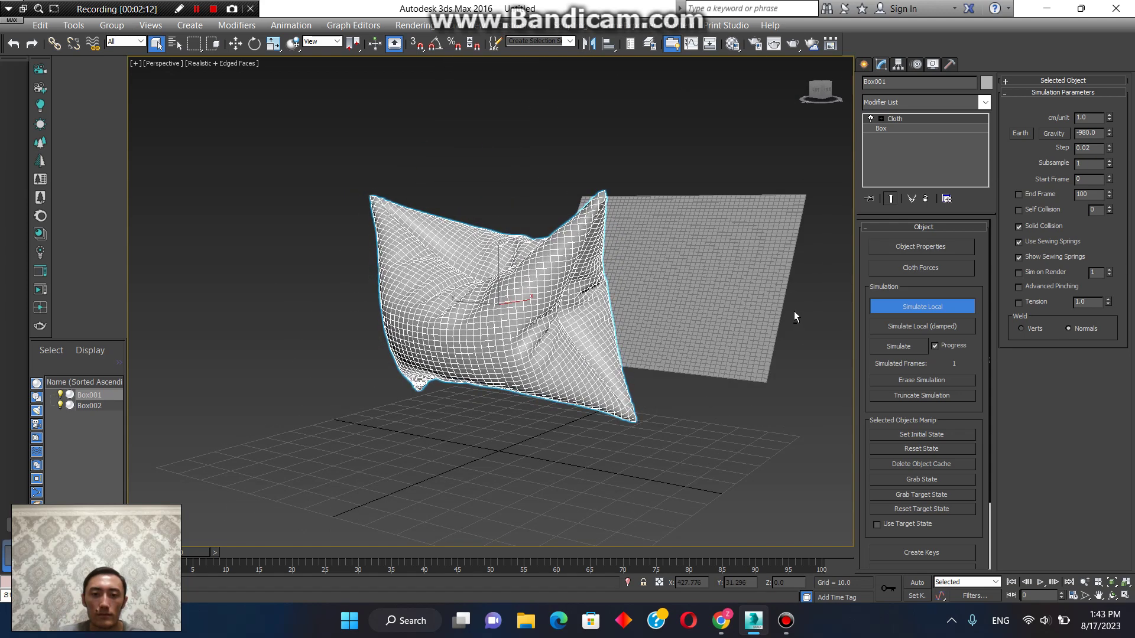
pyautogui.keyDown('alt'); pyautogui.moveTo(794, 314); pyautogui.dragTo(707, 391, button='middle'); pyautogui.keyUp('alt')
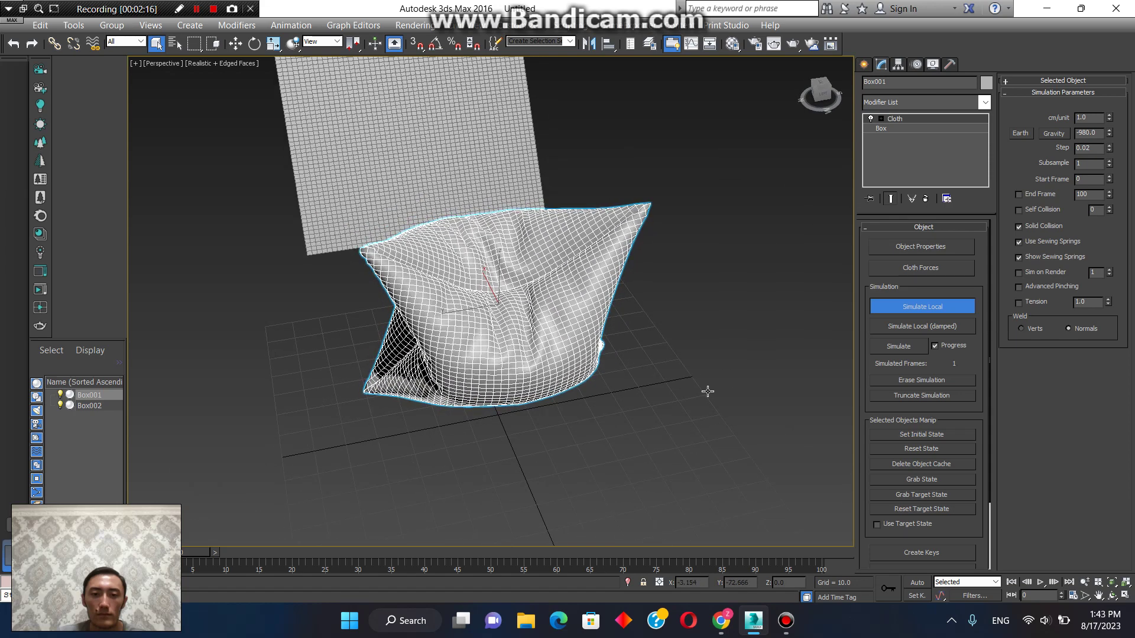
pyautogui.keyDown('alt'); pyautogui.moveTo(707, 391); pyautogui.dragTo(532, 389, button='middle'); pyautogui.keyUp('alt')
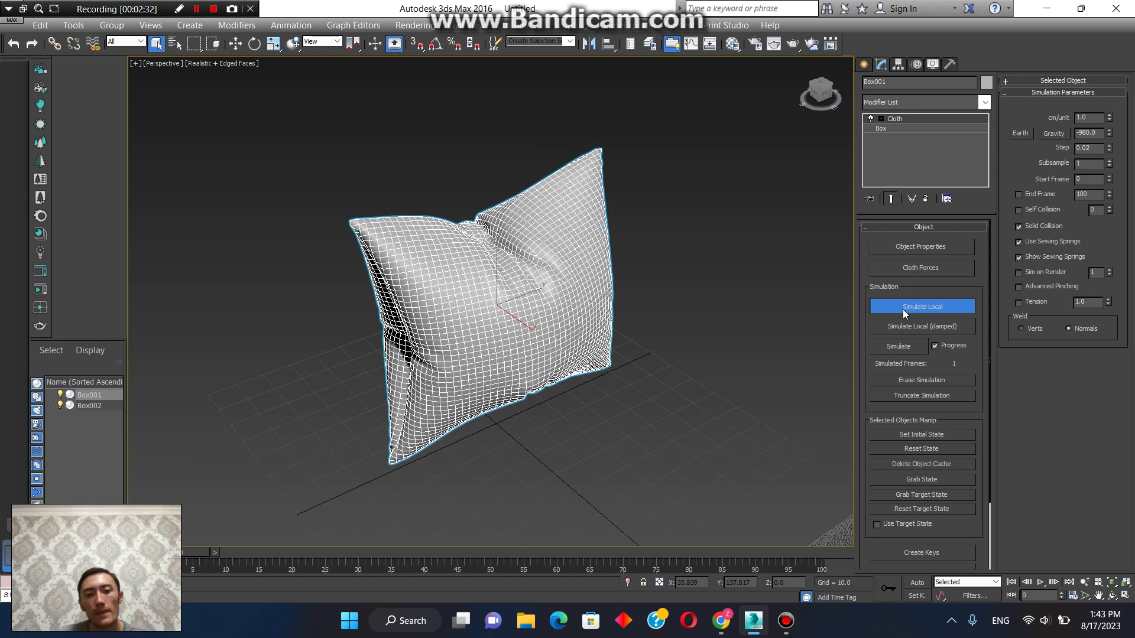
pyautogui.click(903, 310)
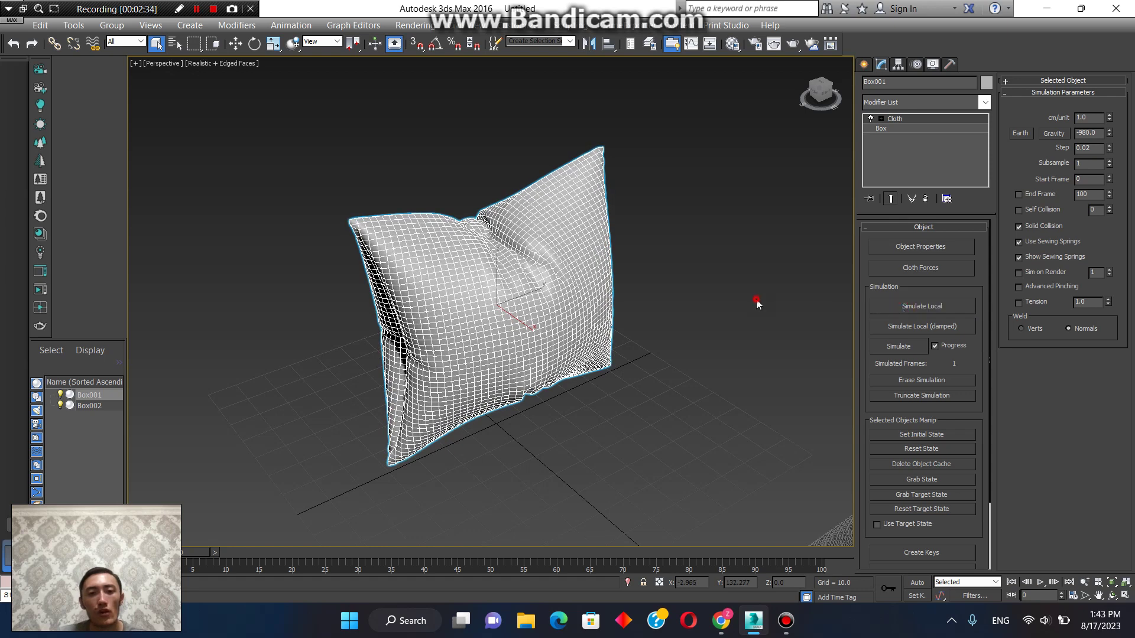
# - Turn off the edged-faces display and inspect the shaded pillow from several sides
pyautogui.click(757, 299)
pyautogui.keyDown('alt'); pyautogui.moveTo(686, 388); pyautogui.dragTo(663, 341, button='middle'); pyautogui.keyUp('alt')
pyautogui.press('F4')
pyautogui.click(535, 315)
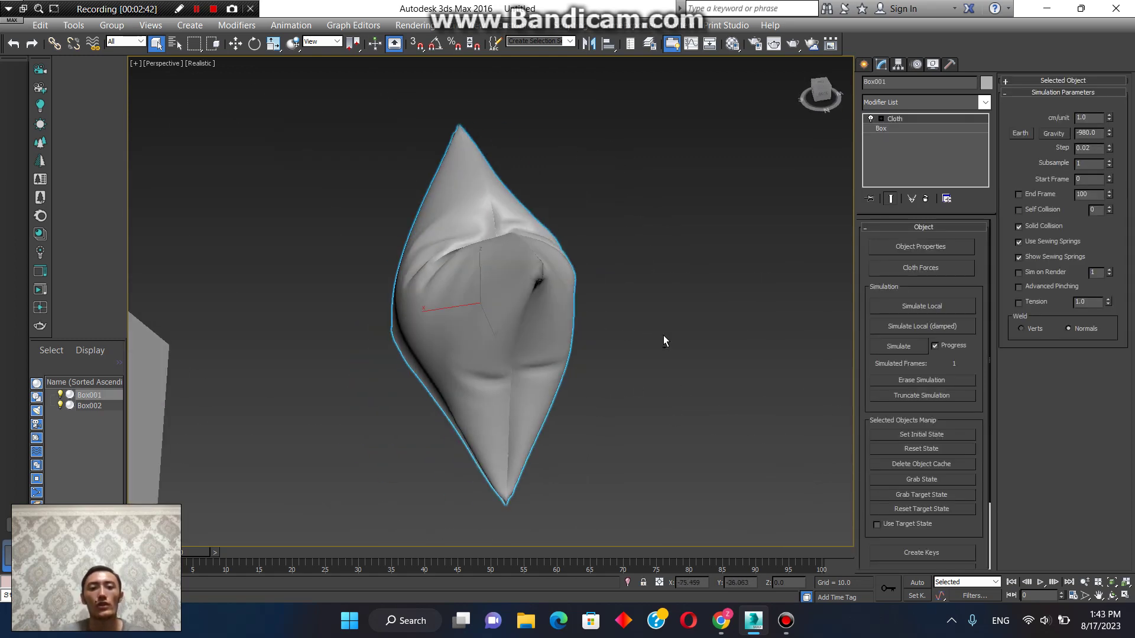
pyautogui.keyDown('alt'); pyautogui.moveTo(536, 402); pyautogui.dragTo(687, 353, button='middle'); pyautogui.keyUp('alt')
pyautogui.keyDown('alt'); pyautogui.moveTo(551, 324); pyautogui.dragTo(504, 329, button='middle'); pyautogui.keyUp('alt')
# - Open the Material Editor, switch it to Slate mode and return it to Compact mode
pyautogui.press('m')
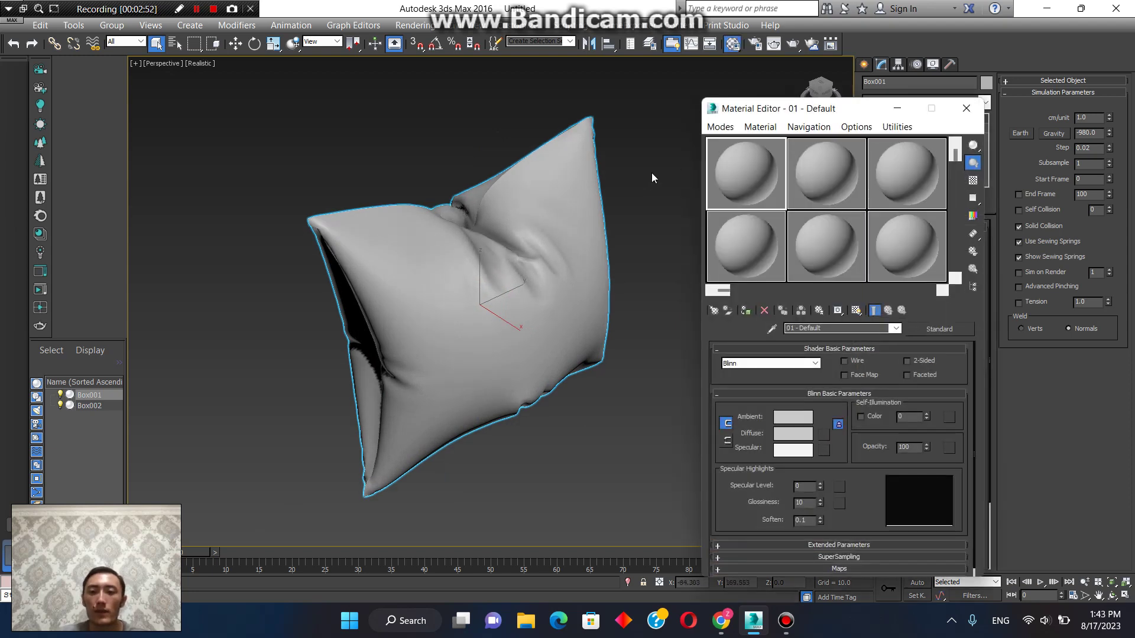
pyautogui.click(720, 126)
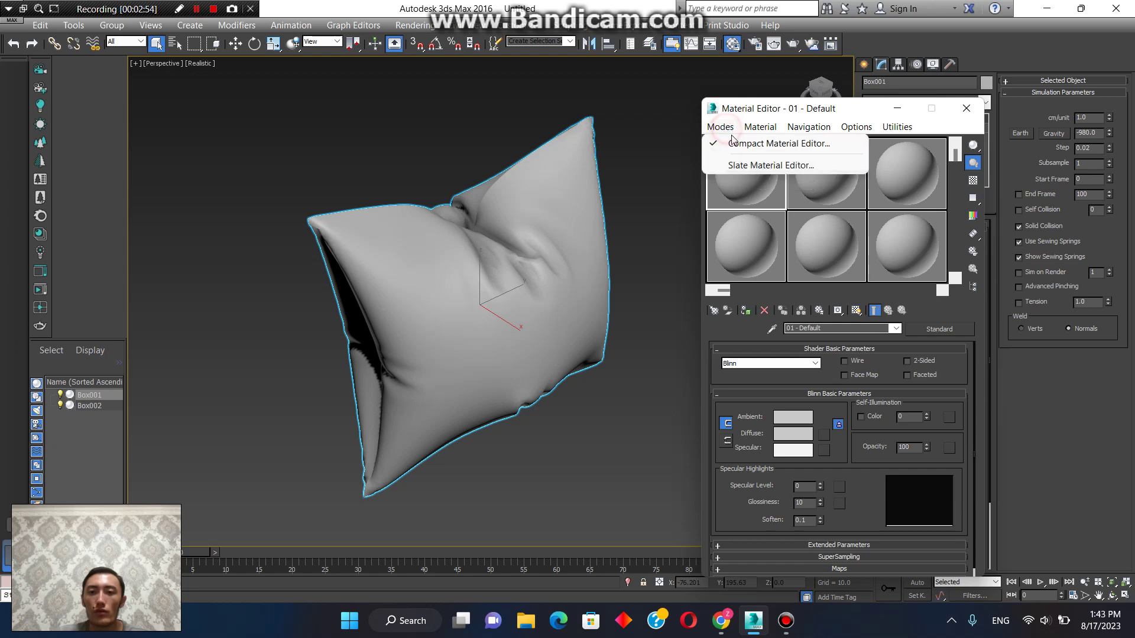
pyautogui.click(746, 166)
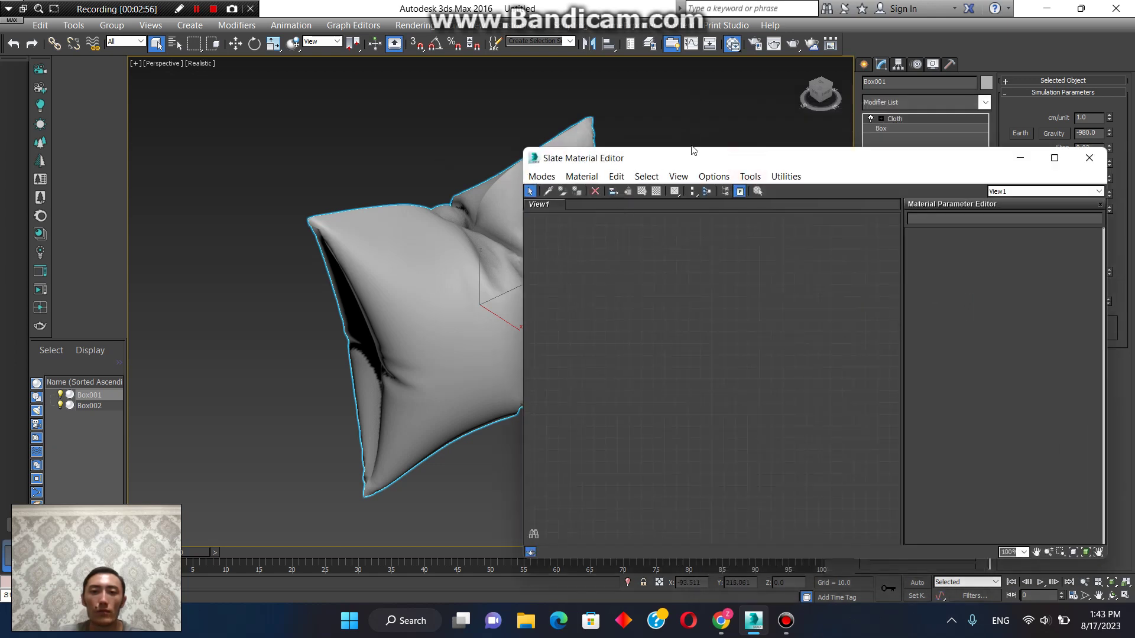
pyautogui.moveTo(693, 151); pyautogui.dragTo(662, 134)
pyautogui.click(509, 162)
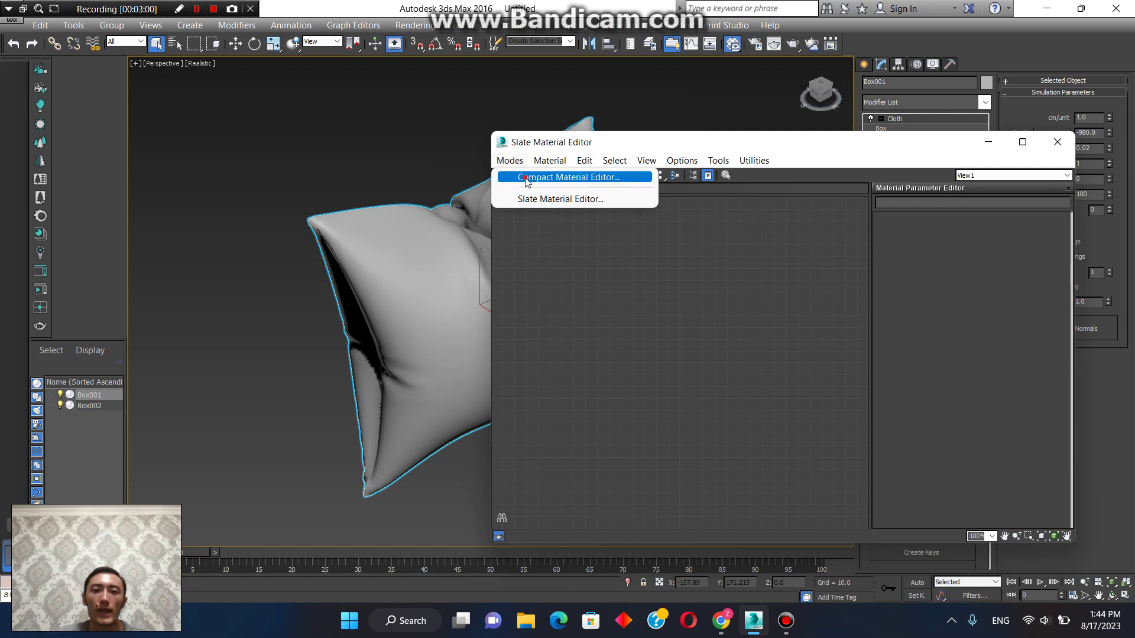
pyautogui.click(527, 178)
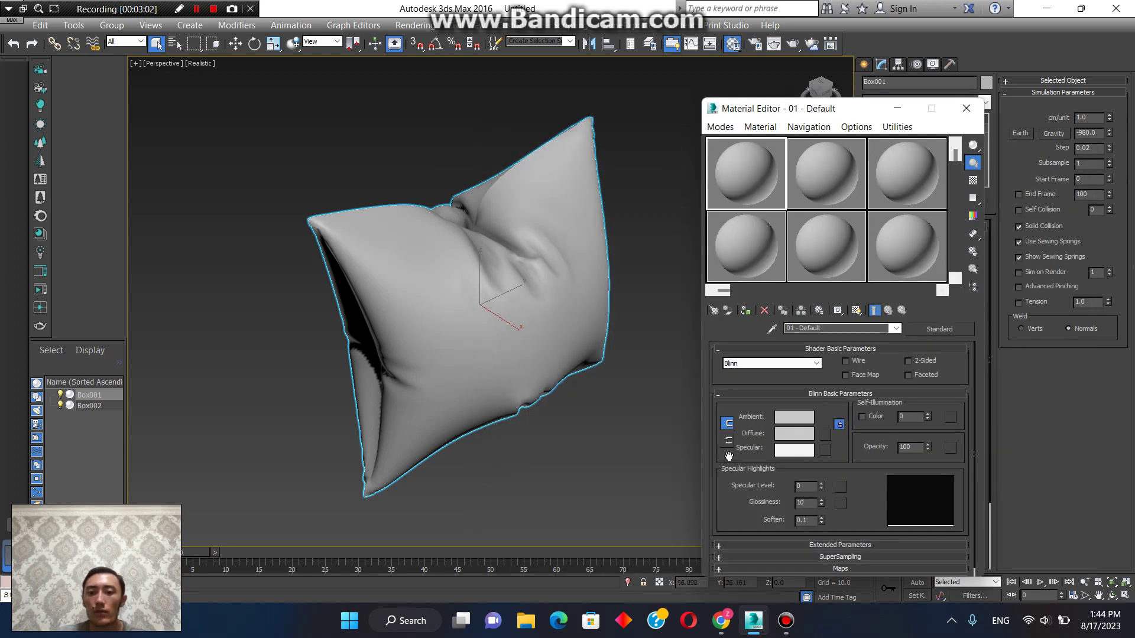
# - Add a Bitmap map to the Diffuse color of the 01 - Default material
pyautogui.click(826, 435)
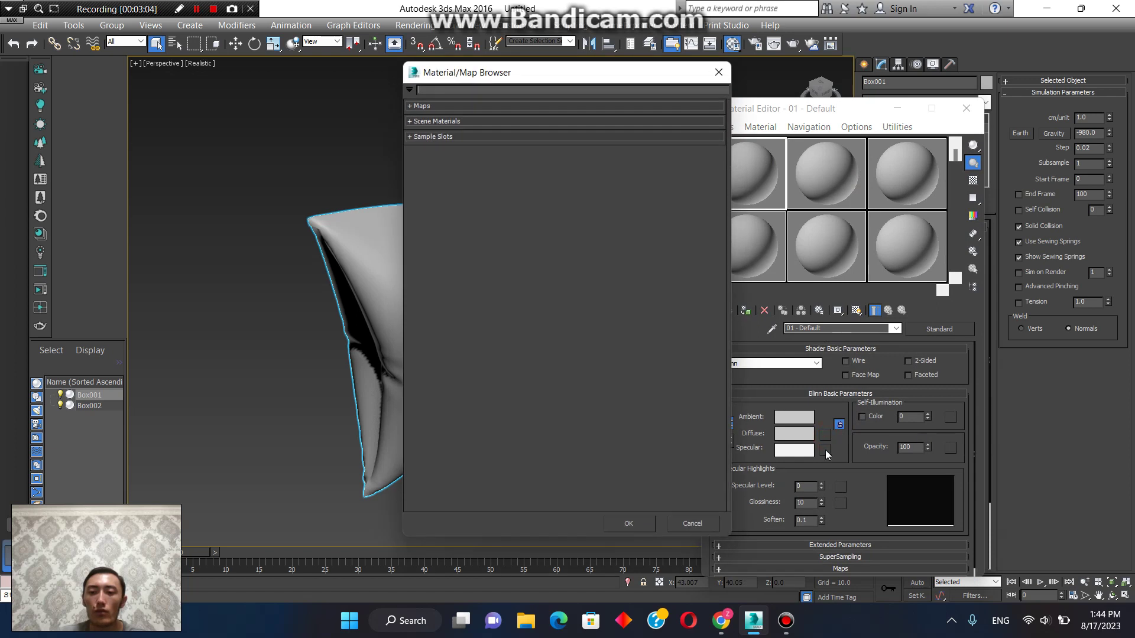
pyautogui.click(479, 107)
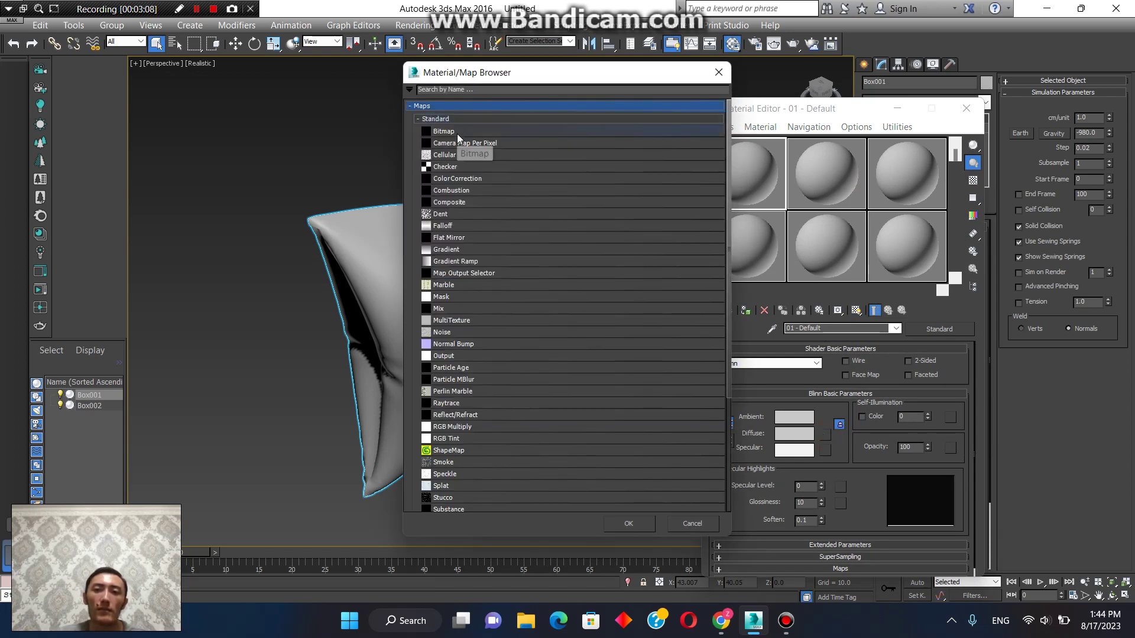
pyautogui.doubleClick(458, 131)
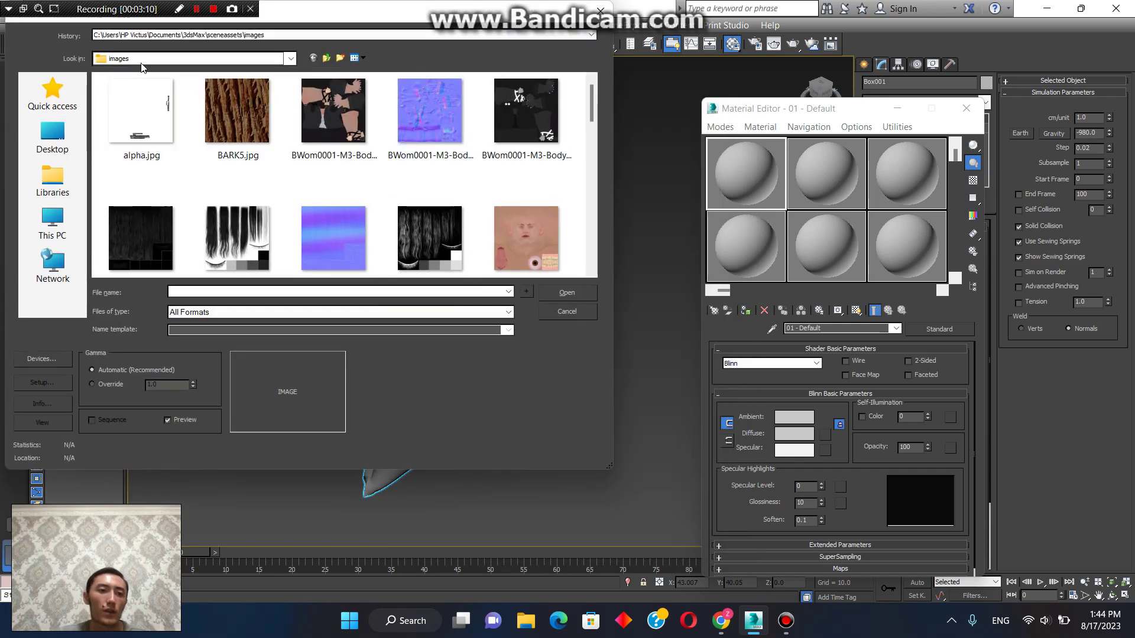
# - Load the red plaid image 1.jpg from the Pictures folder as the diffuse bitmap
pyautogui.click(58, 265)
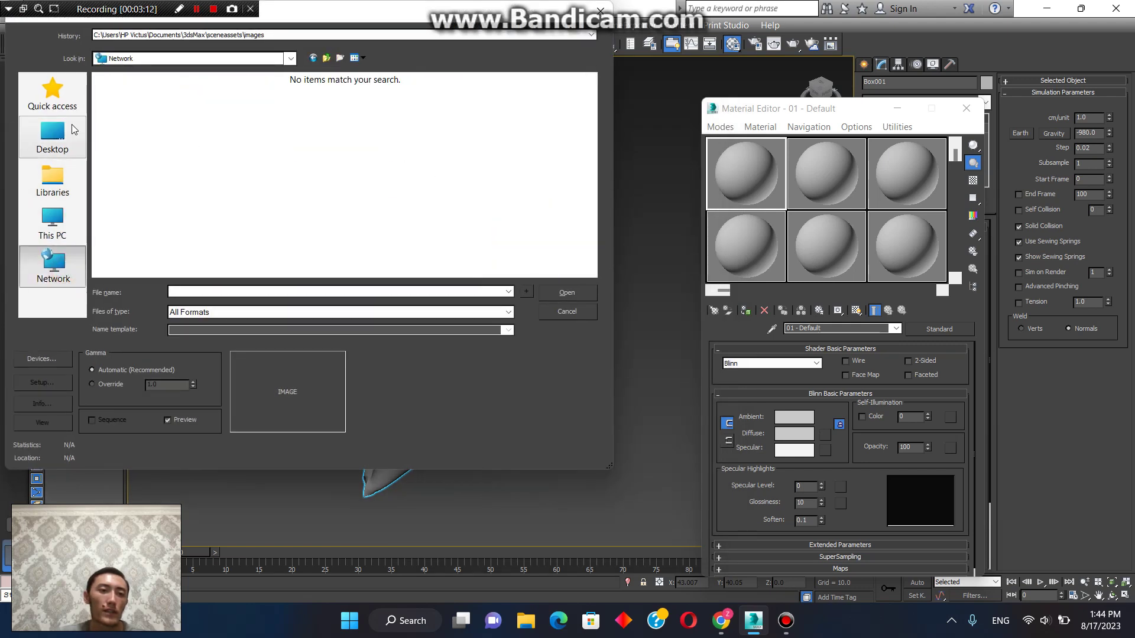
pyautogui.click(71, 133)
pyautogui.click(53, 224)
pyautogui.click(149, 208)
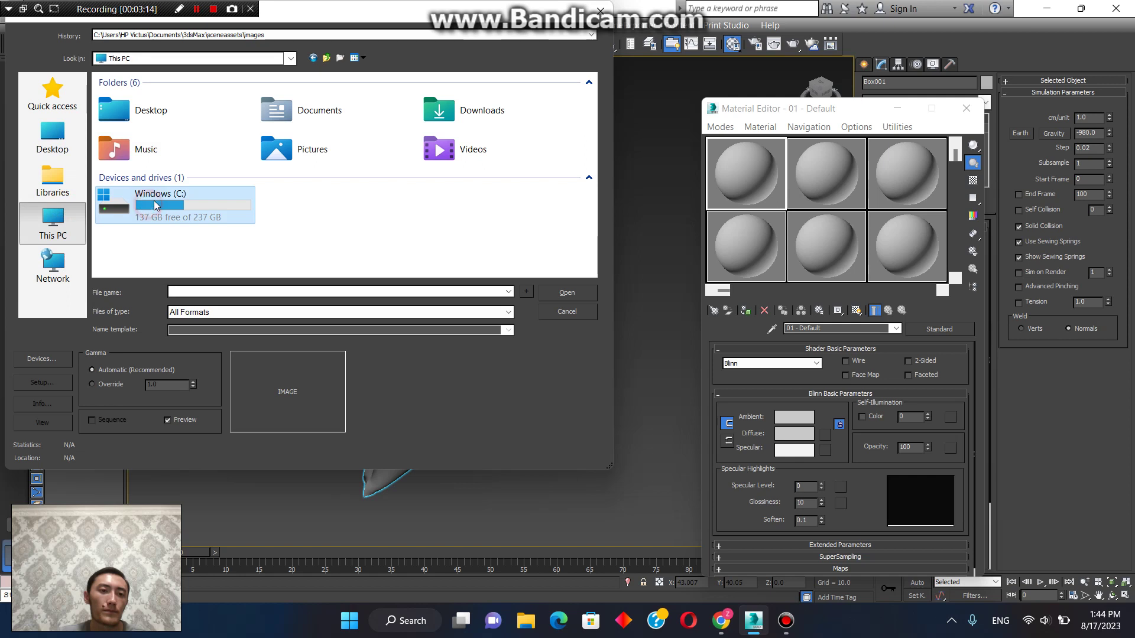
pyautogui.doubleClick(314, 149)
pyautogui.click(432, 162)
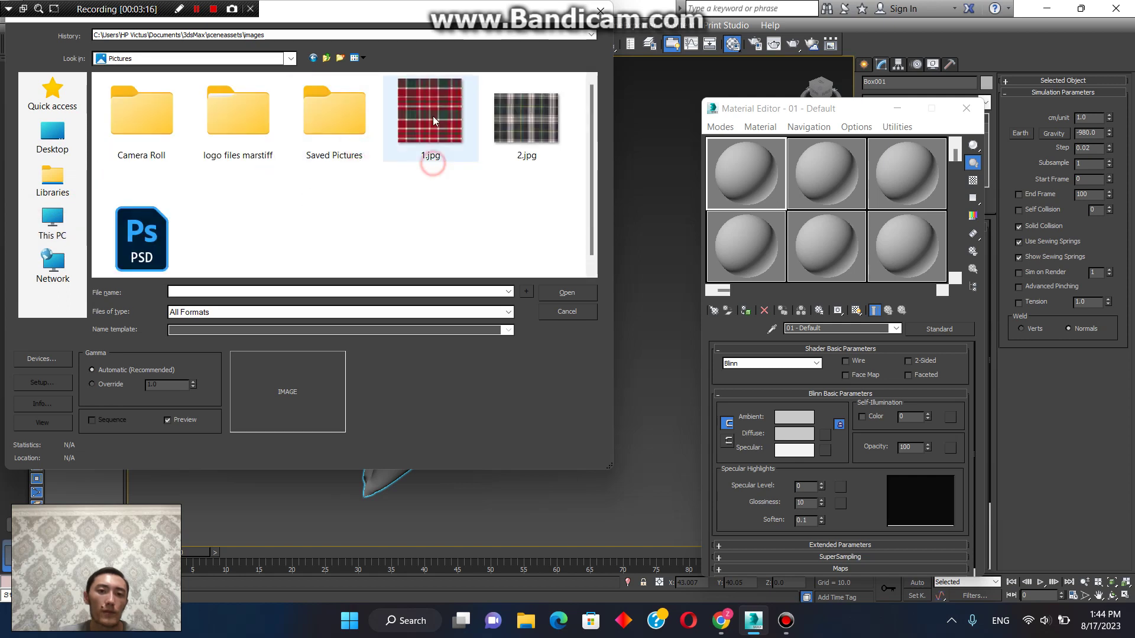
pyautogui.doubleClick(433, 116)
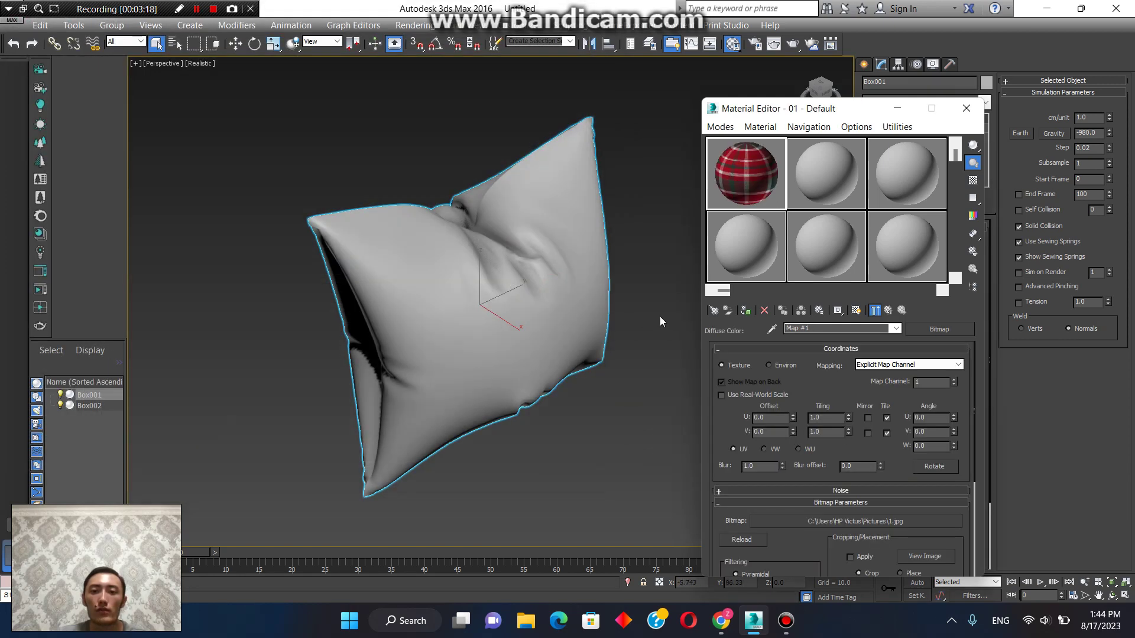
# - Assign the plaid material to the pillow, show its map shaded in the viewport and close the Material Editor
pyautogui.click(746, 315)
pyautogui.keyDown('alt'); pyautogui.moveTo(649, 327); pyautogui.dragTo(566, 315, button='middle'); pyautogui.keyUp('alt')
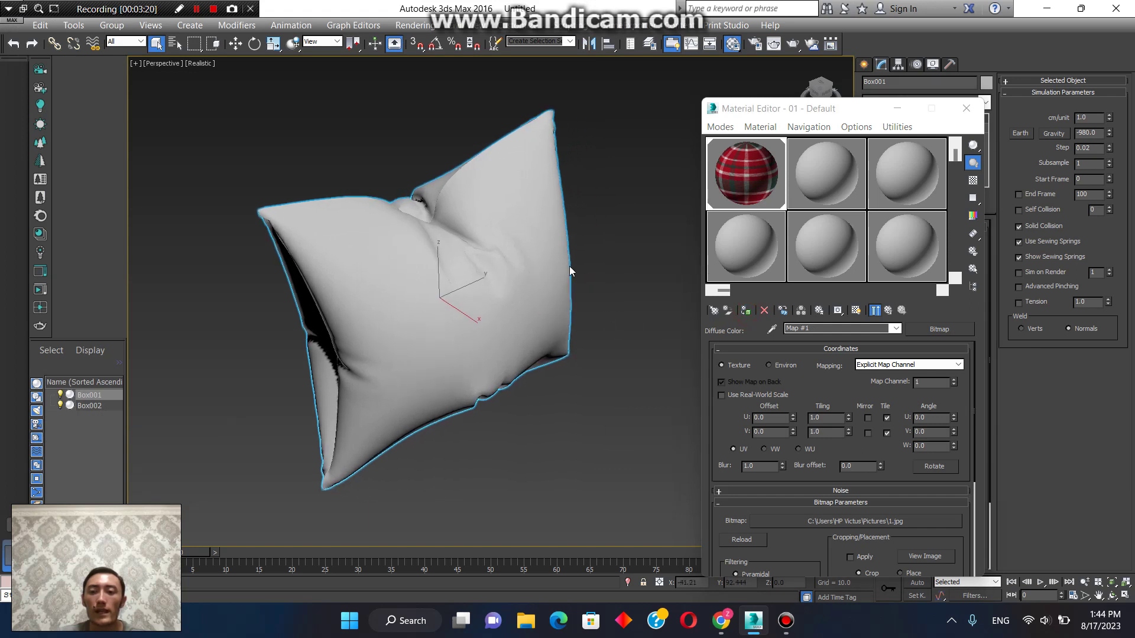
pyautogui.click(856, 310)
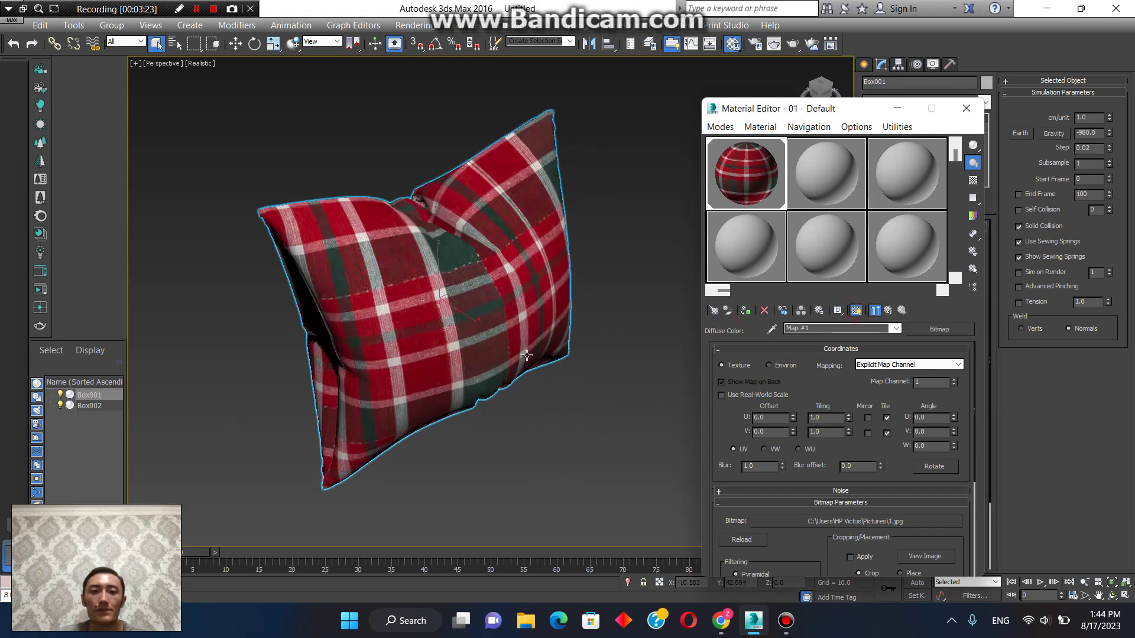
pyautogui.click(966, 109)
# - Deselect the pillow, inspect its plaid texture from other angles and distances, and select the pillow again
pyautogui.click(754, 286)
pyautogui.keyDown('alt'); pyautogui.moveTo(630, 240); pyautogui.dragTo(727, 229, button='middle'); pyautogui.keyUp('alt')
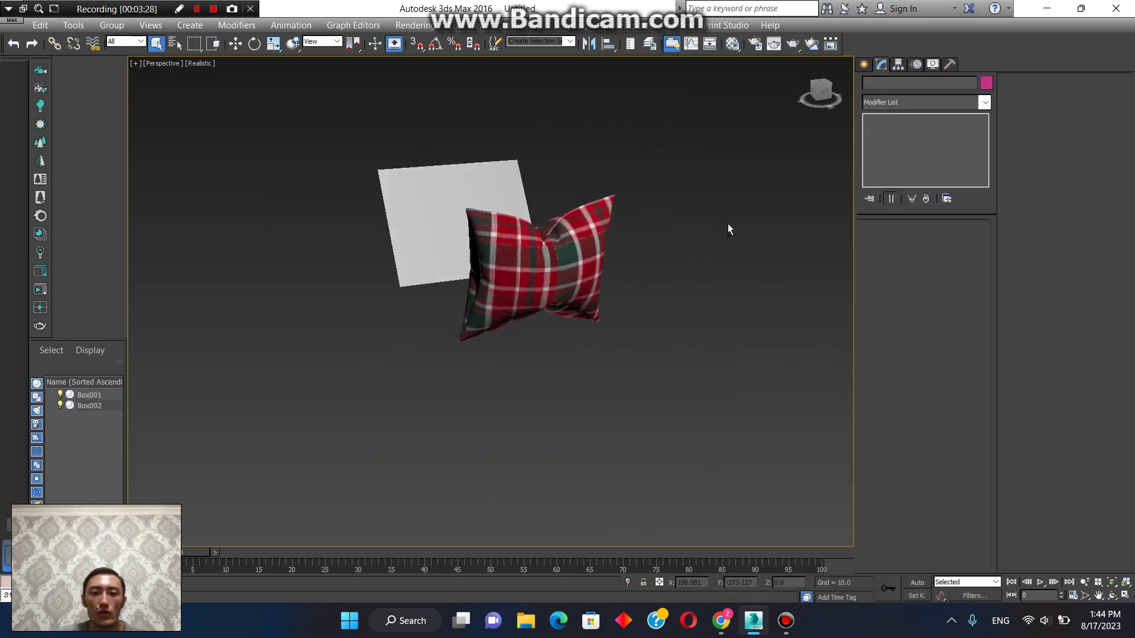
pyautogui.scroll(5, 572, 257)
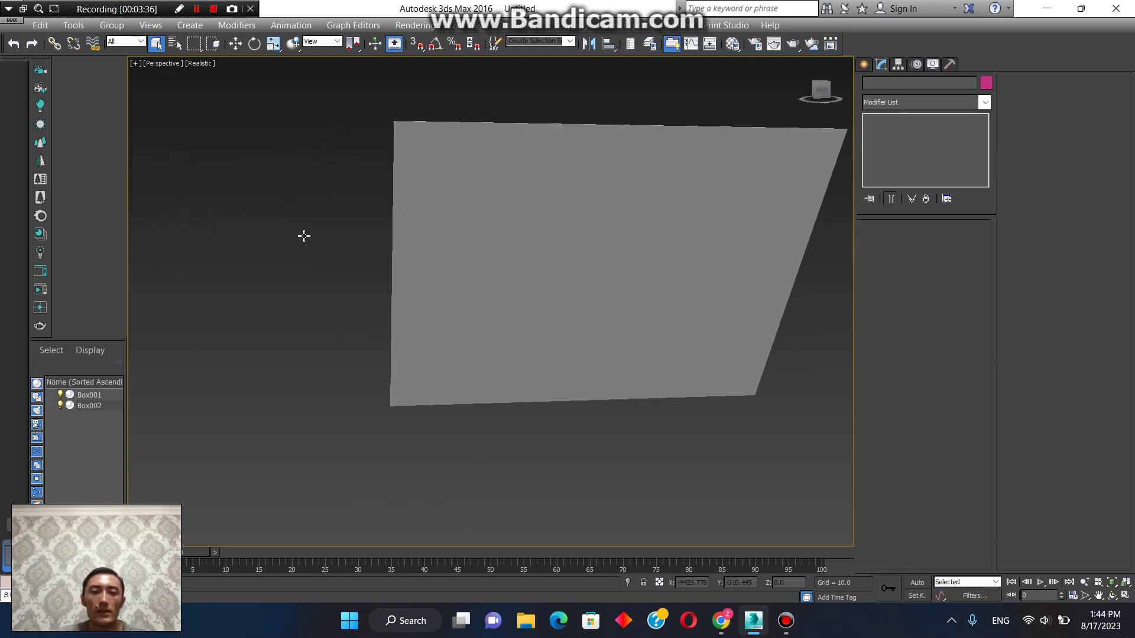
pyautogui.click(500, 269)
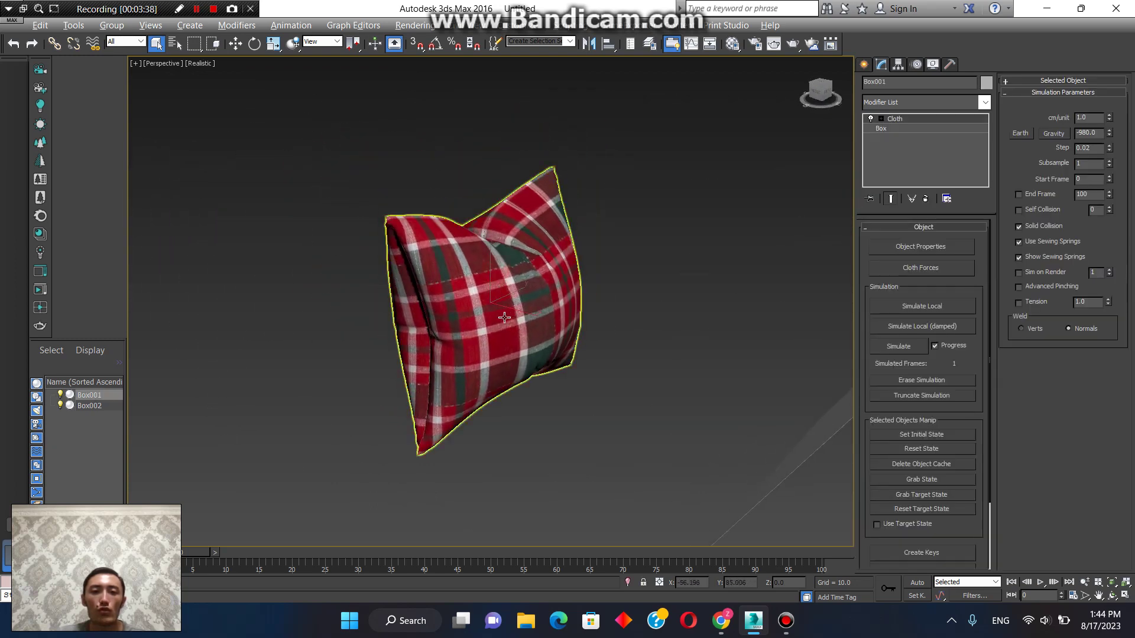